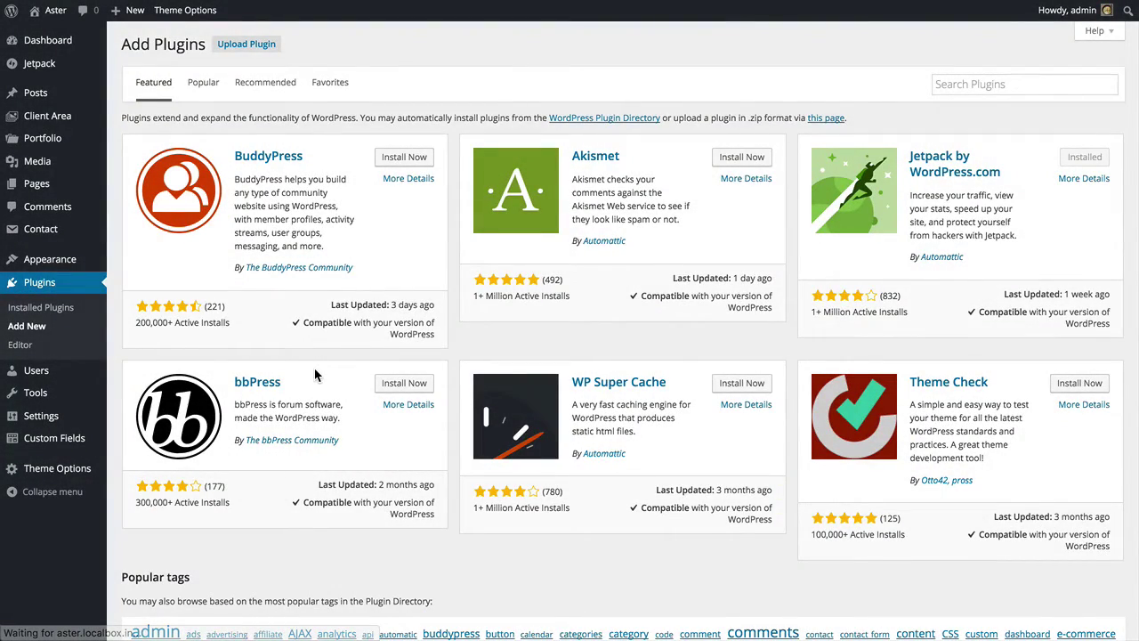
# Search plugins for 'loco translate', then install and activate Loco Translate 1.5.5
pyautogui.click(1032, 87)
pyautogui.write('loco')
pyautogui.press('Down')
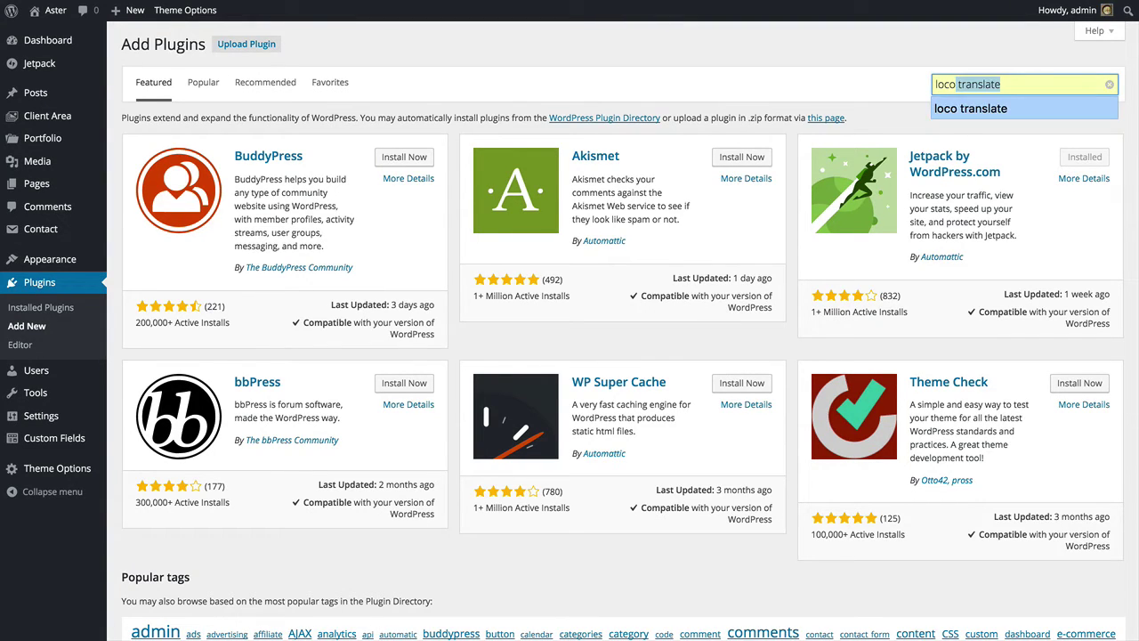
pyautogui.press('Return')
pyautogui.press('Return')
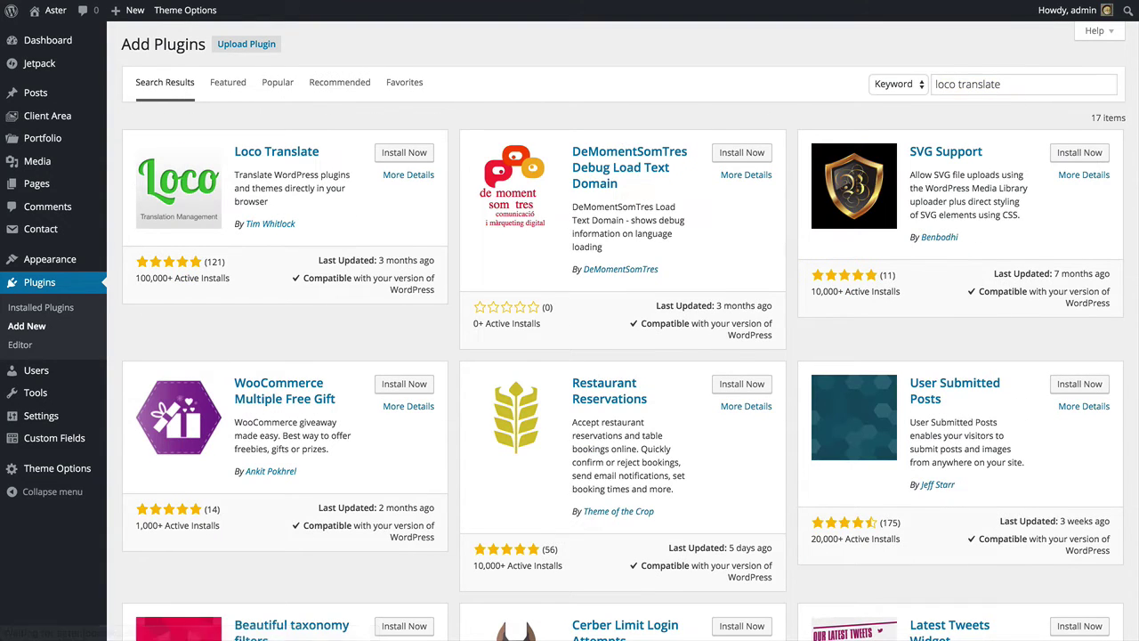
pyautogui.click(401, 155)
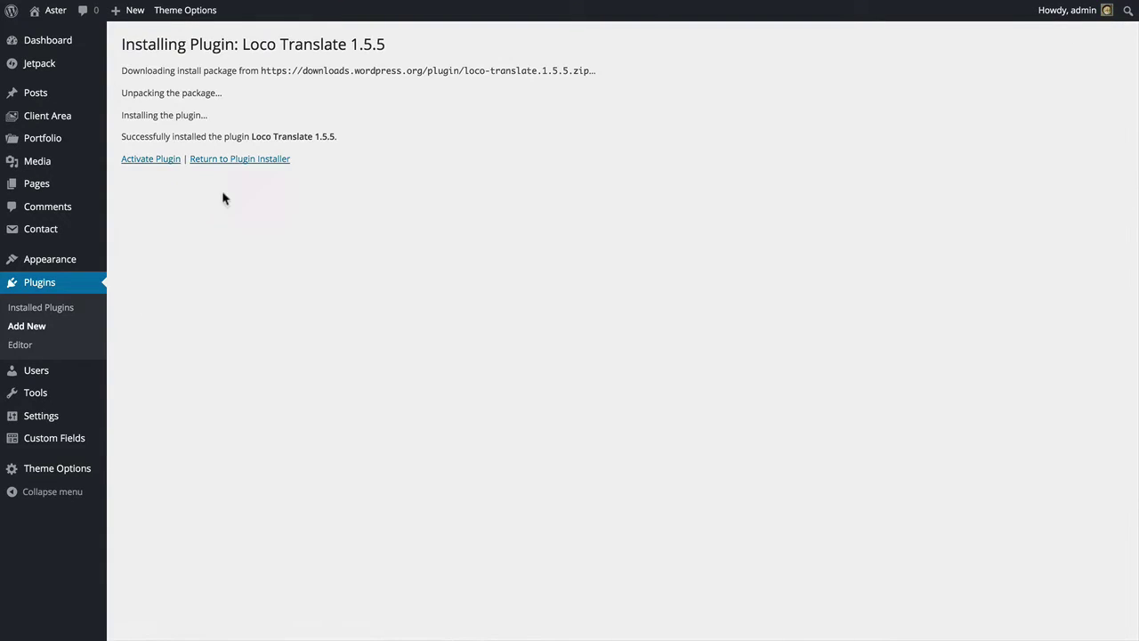
pyautogui.click(138, 160)
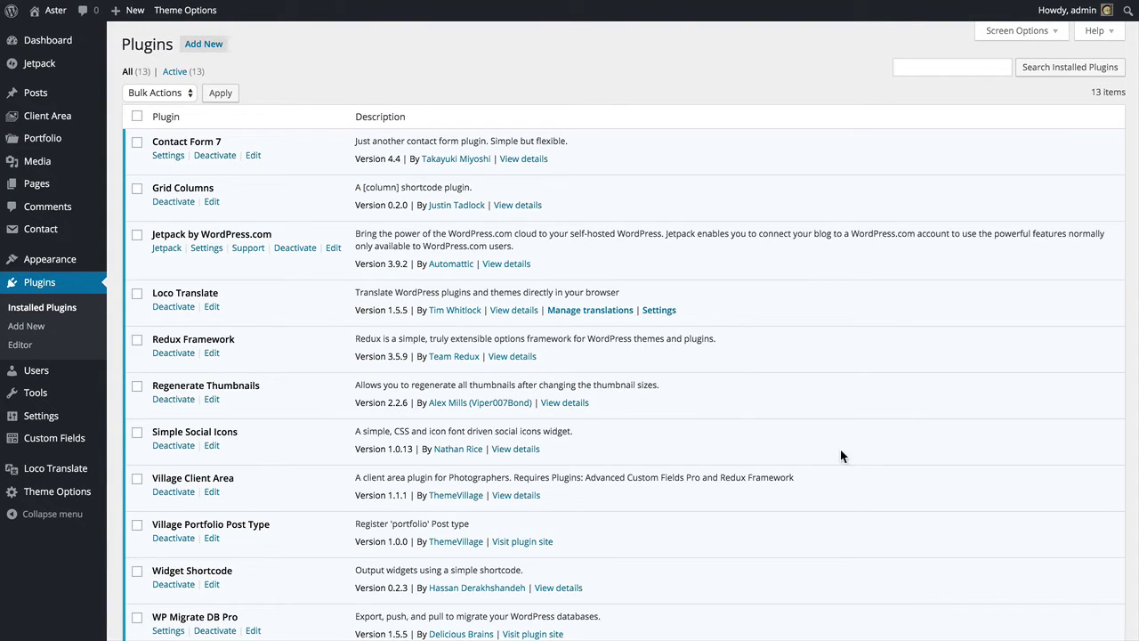
# Open Loco Translate's Manage translations page and review the Aster and Twenty Fifteen packages
pyautogui.moveTo(39, 478)
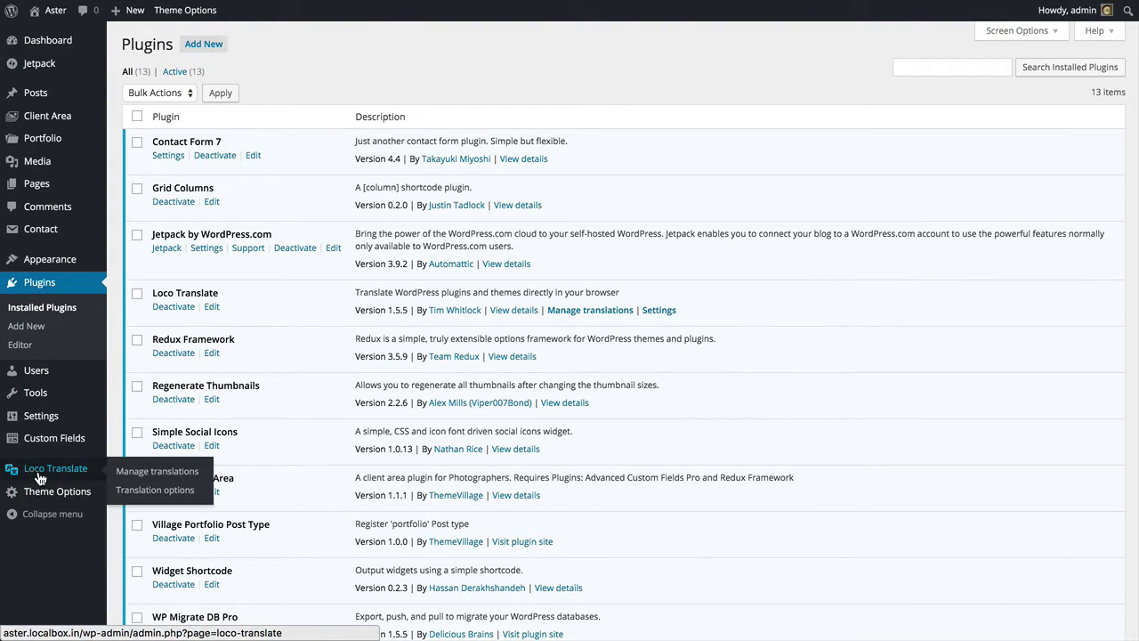
pyautogui.click(143, 479)
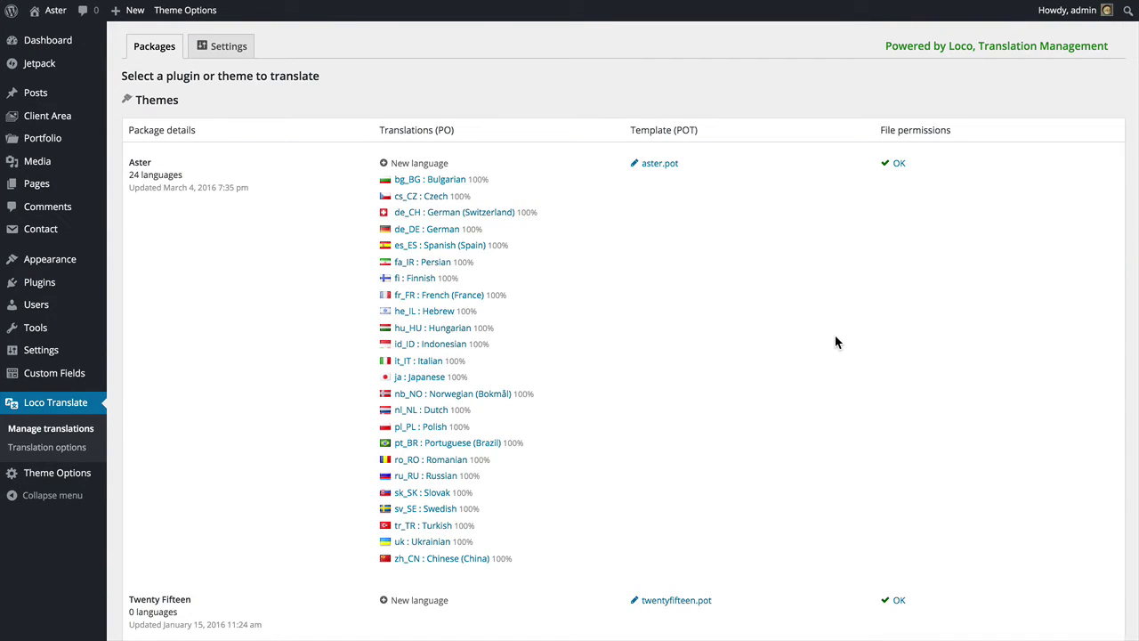
pyautogui.scroll(-3, 691, 236)
pyautogui.scroll(3, 689, 236)
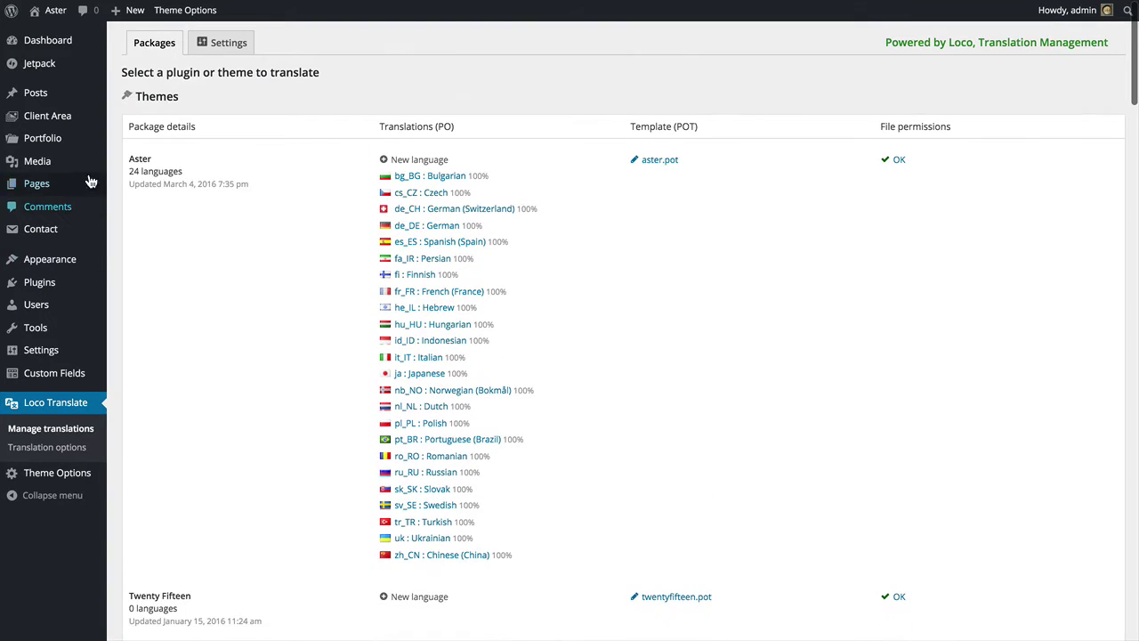
pyautogui.scroll(-3, 267, 330)
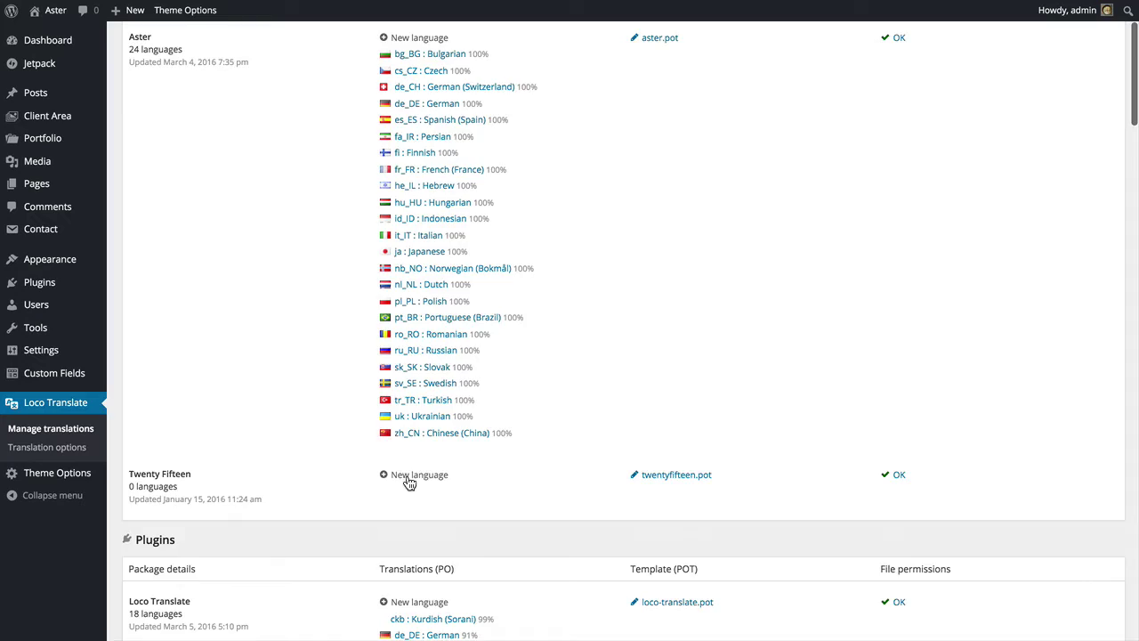
pyautogui.scroll(-5, 391, 445)
pyautogui.scroll(-20, 667, 320)
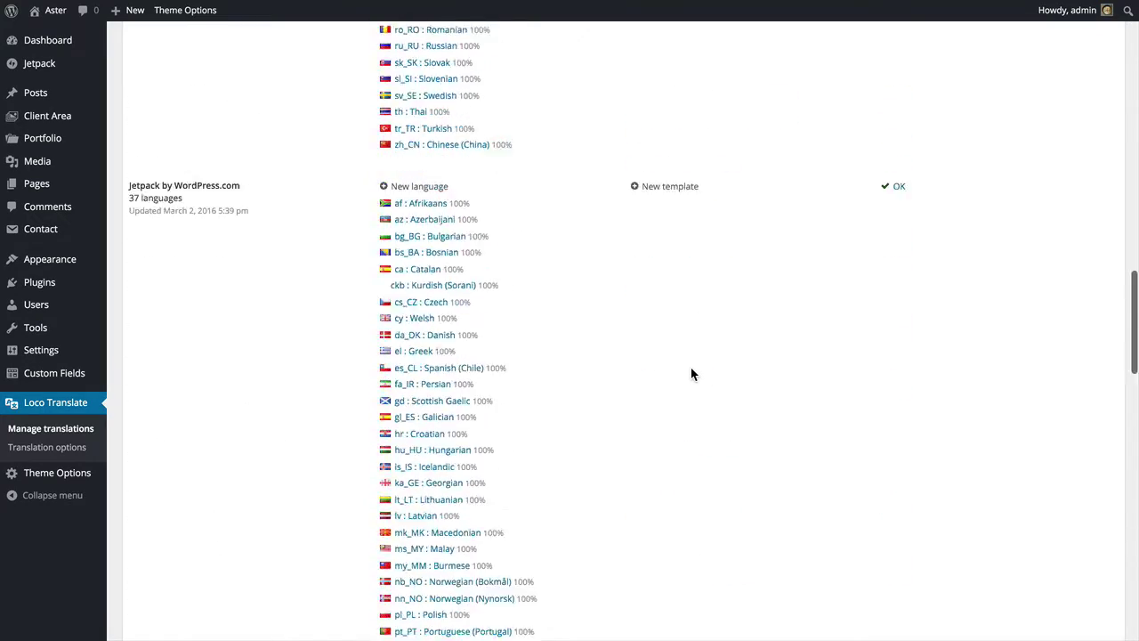
pyautogui.scroll(-5, 691, 374)
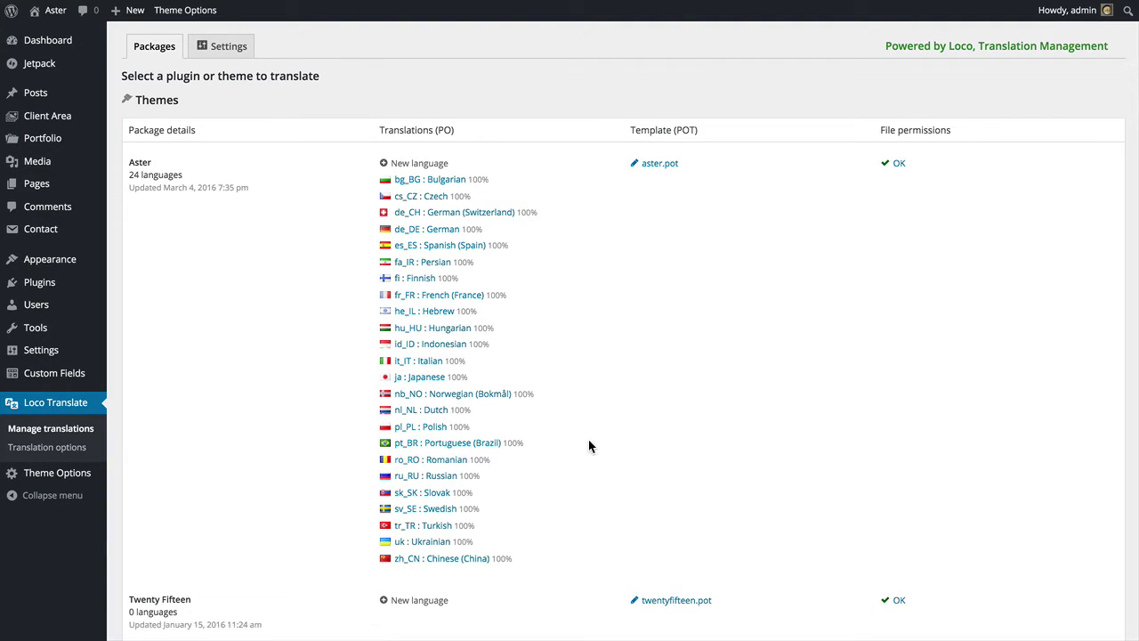
# Add an English (en_US) language to the Aster theme and start translating it
pyautogui.click(420, 165)
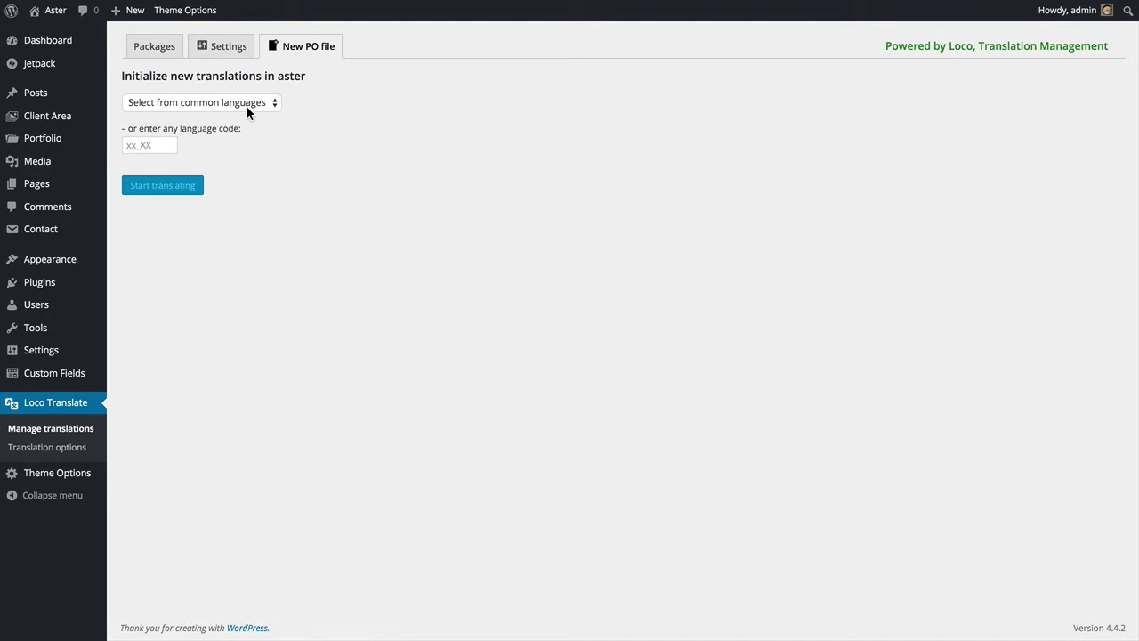
pyautogui.click(247, 103)
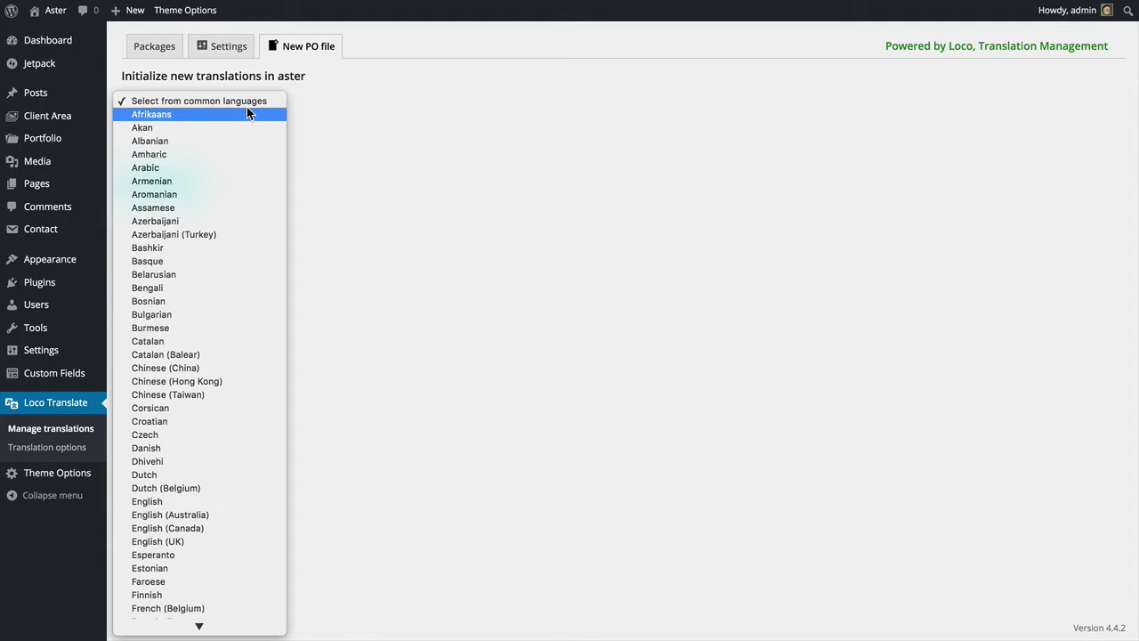
pyautogui.click(233, 502)
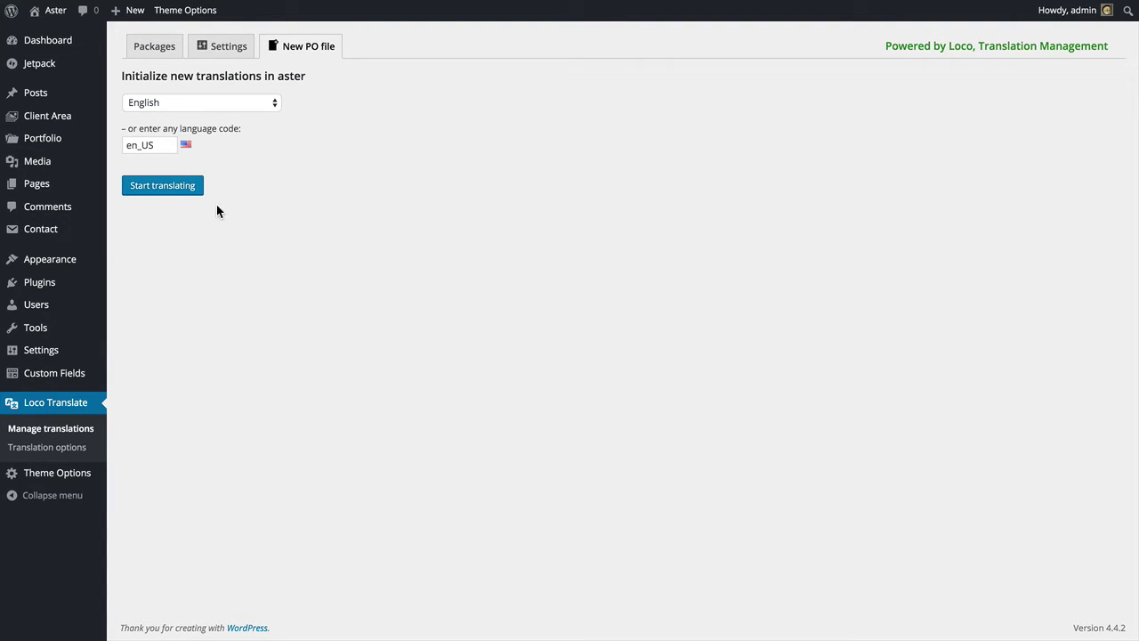
pyautogui.click(193, 189)
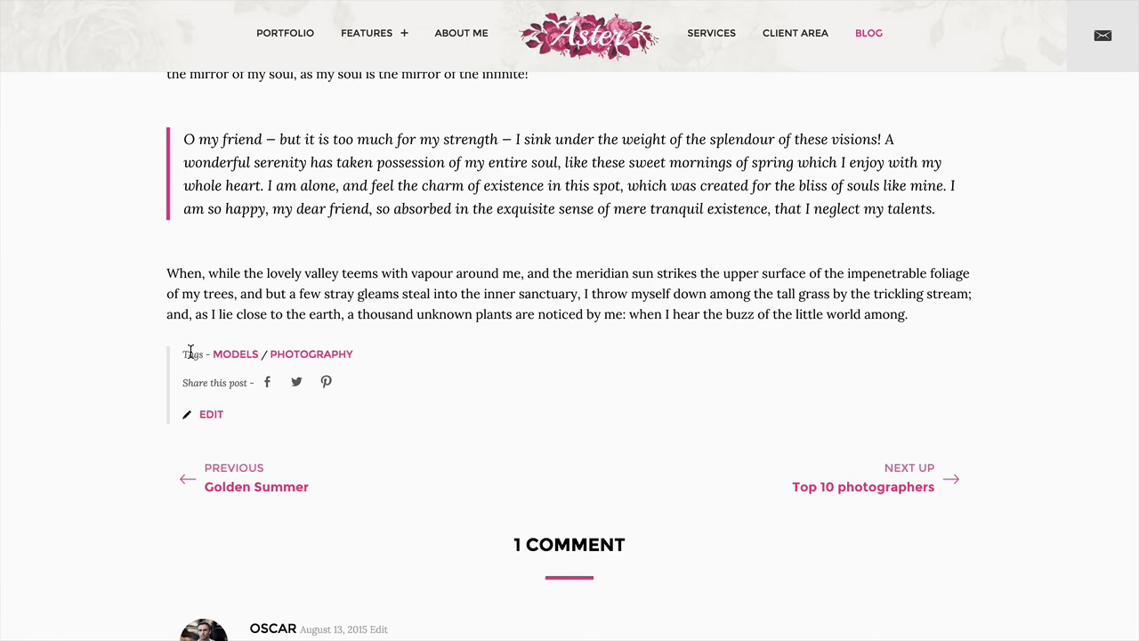
# Filter strings for 'tags', translate Tags as 'My Favorite Tags', and save en_US.po
pyautogui.doubleClick(189, 352)
pyautogui.click(453, 357)
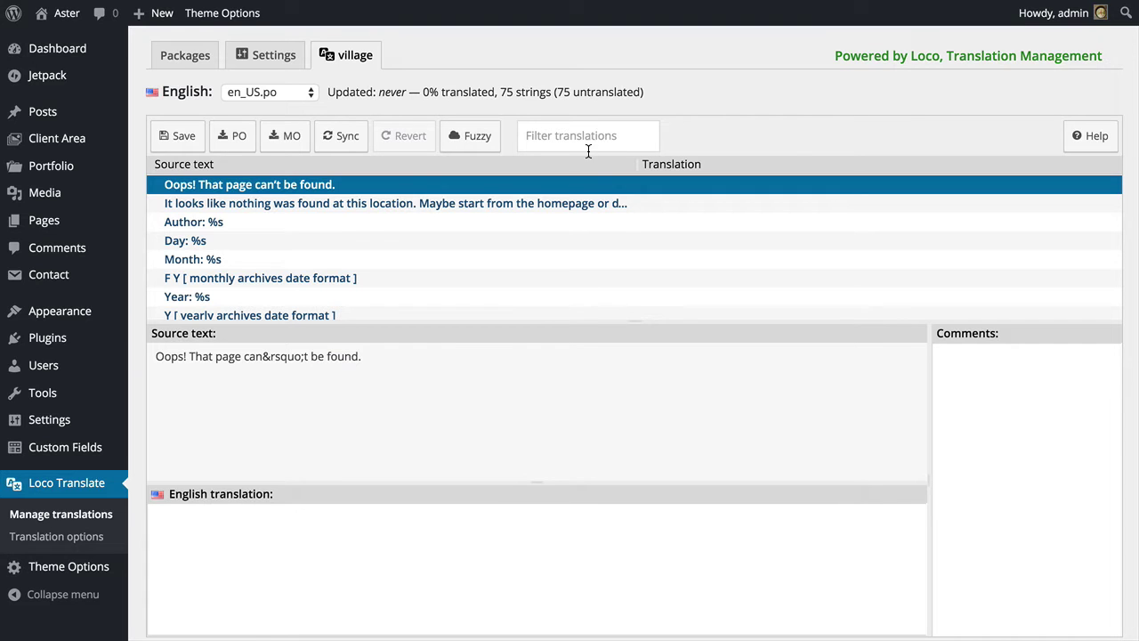
pyautogui.click(623, 136)
pyautogui.write('tags')
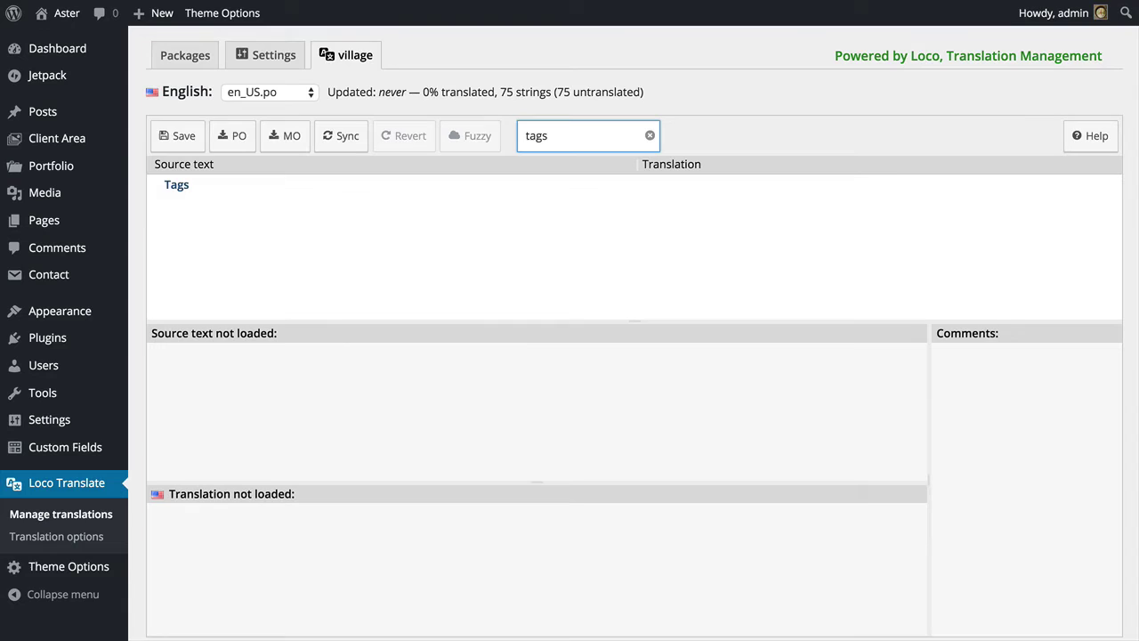
pyautogui.click(181, 190)
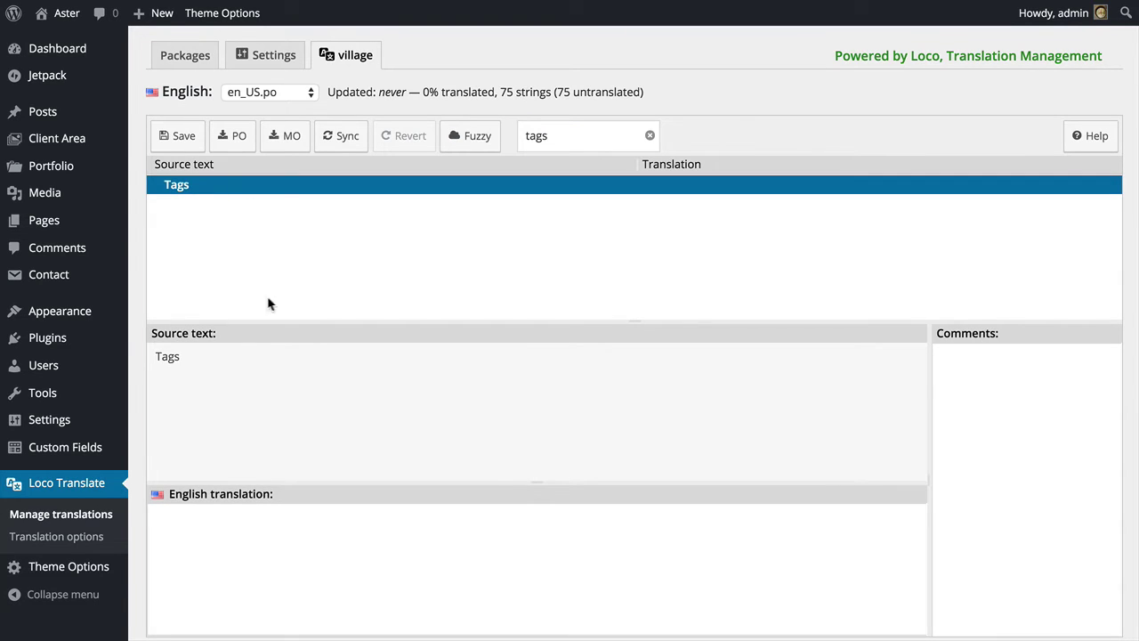
pyautogui.click(339, 535)
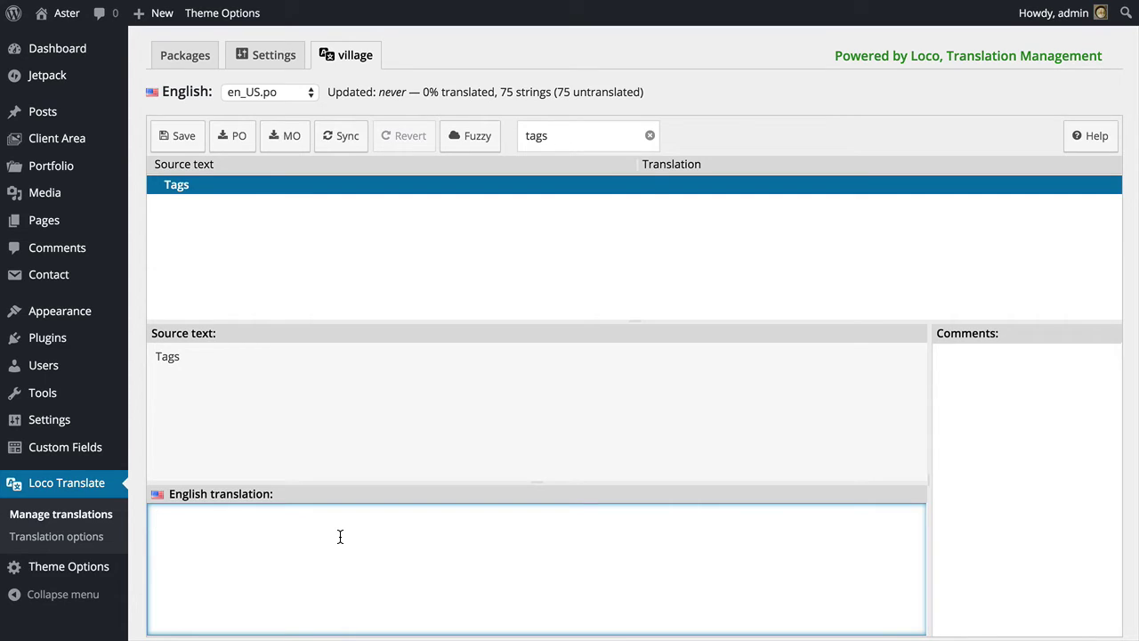
pyautogui.write('My Favorite tags')
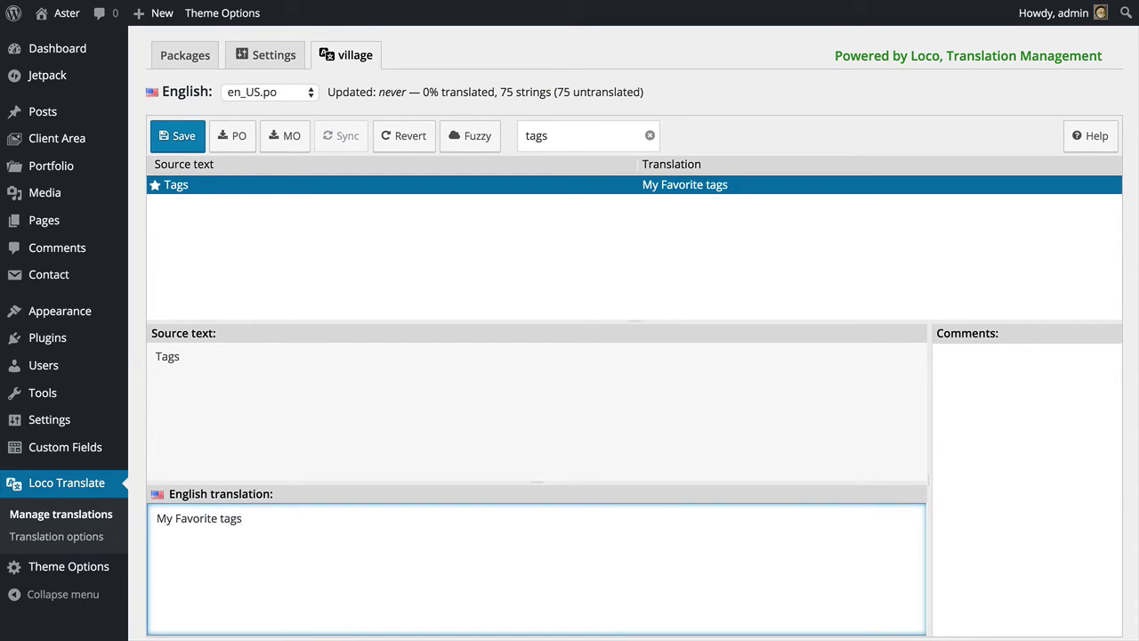
pyautogui.press('BackSpace')
pyautogui.press('BackSpace')
pyautogui.press('BackSpace')
pyautogui.press('BackSpace')
pyautogui.write('Tags')
pyautogui.click(195, 143)
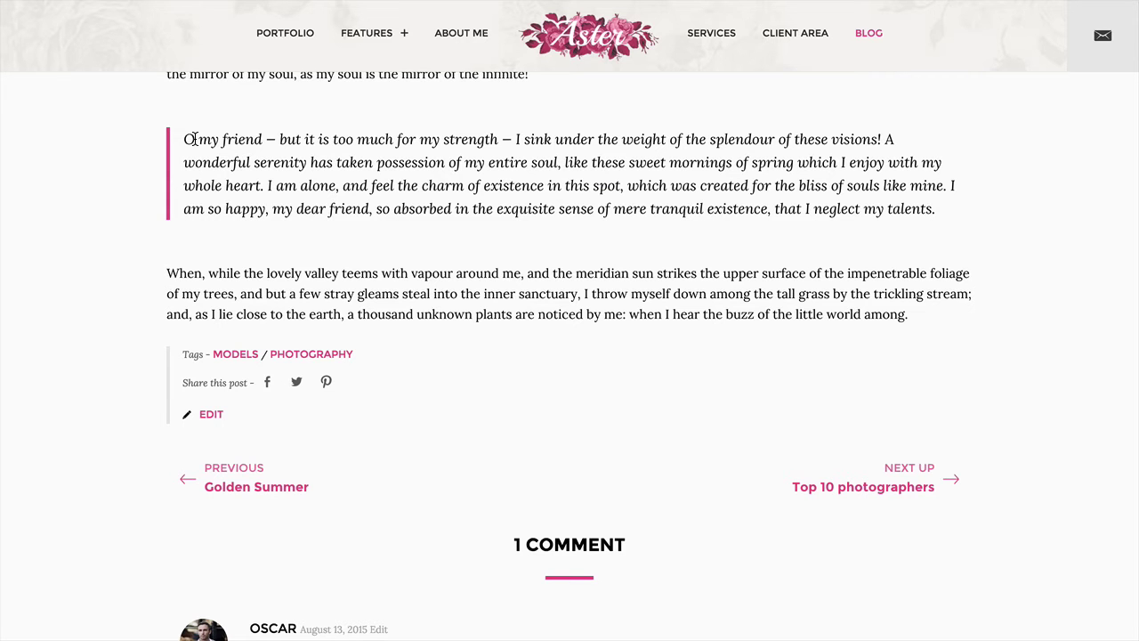
# Reload the Aster post and confirm its footer reads 'My Favorite Tags'
pyautogui.press('F5')
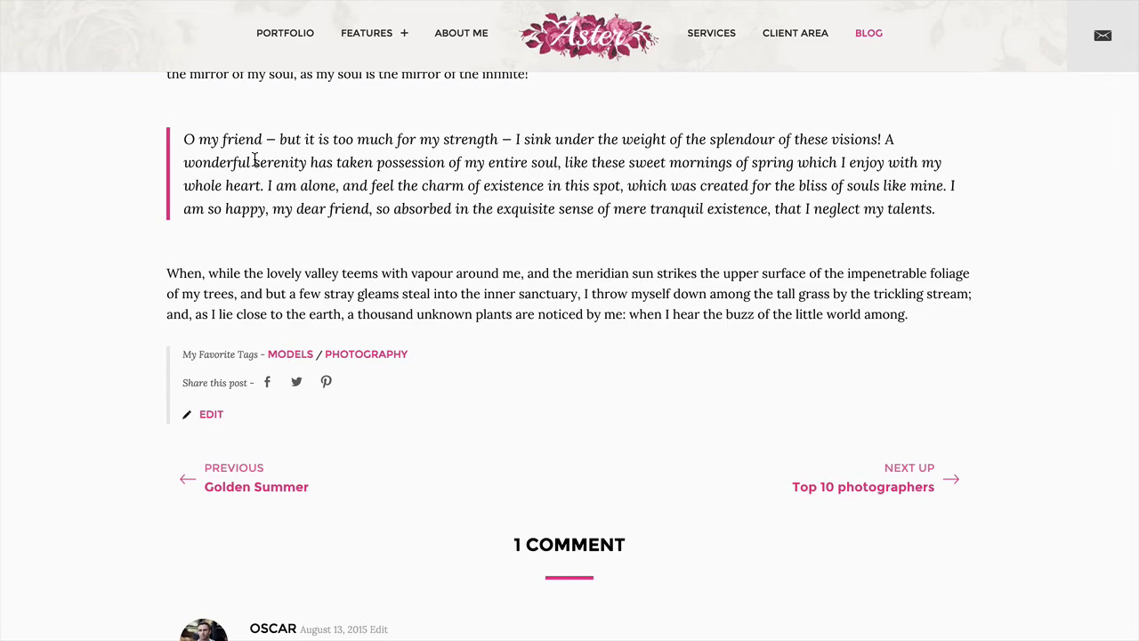
pyautogui.moveTo(188, 353); pyautogui.dragTo(259, 354)
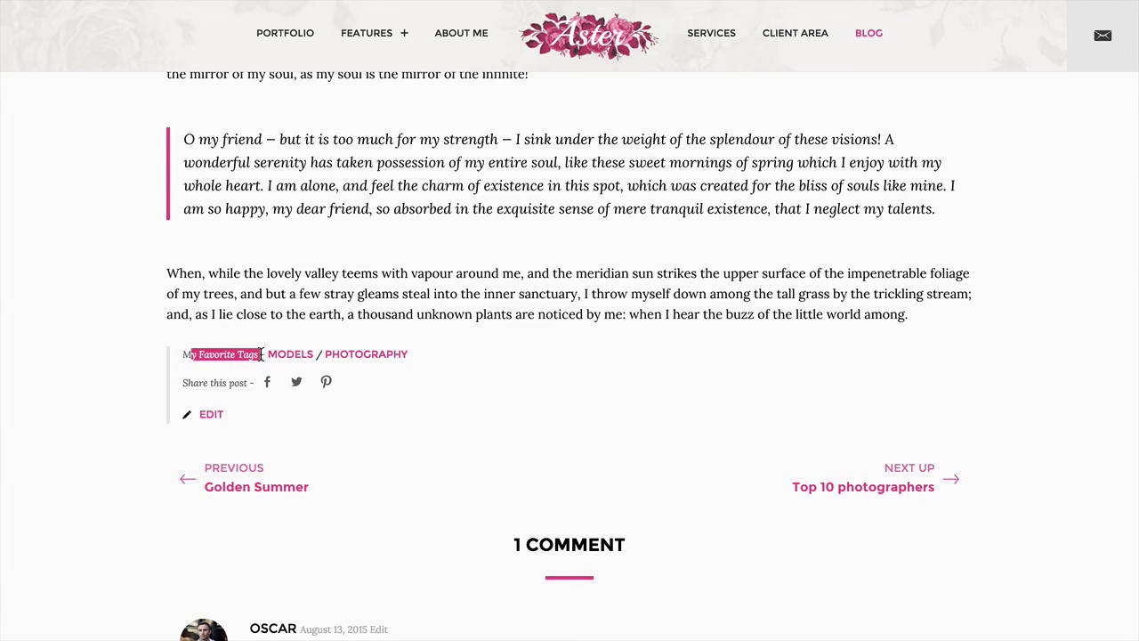
pyautogui.click(247, 354)
pyautogui.scroll(-1, 247, 354)
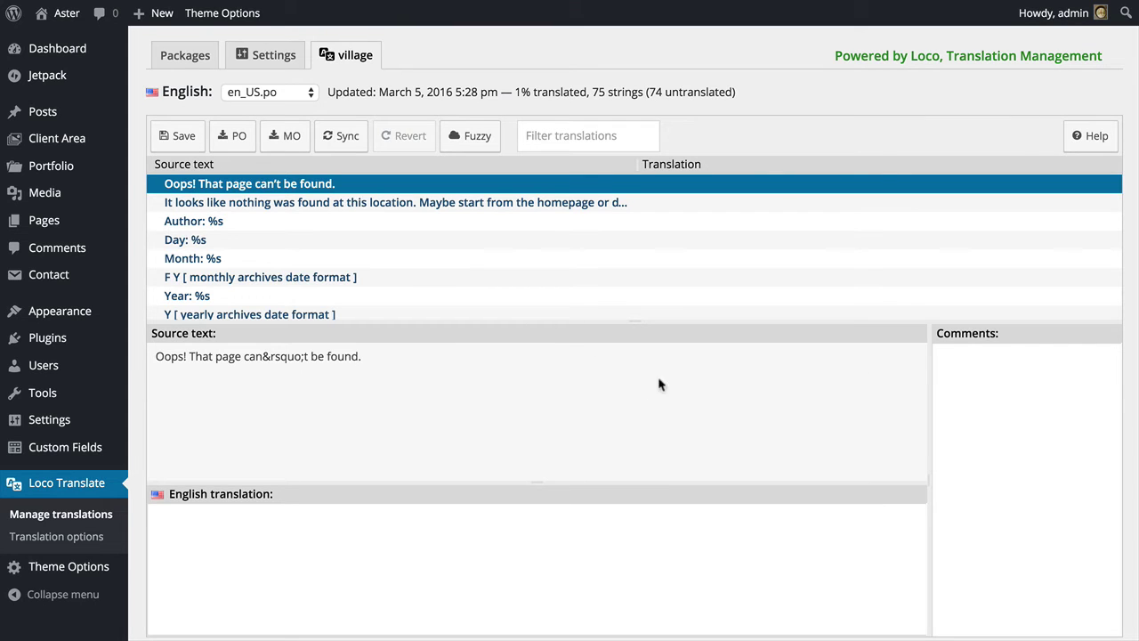
# Filter the strings for 'comment' and select the '%1$s comment' entry
pyautogui.click(222, 229)
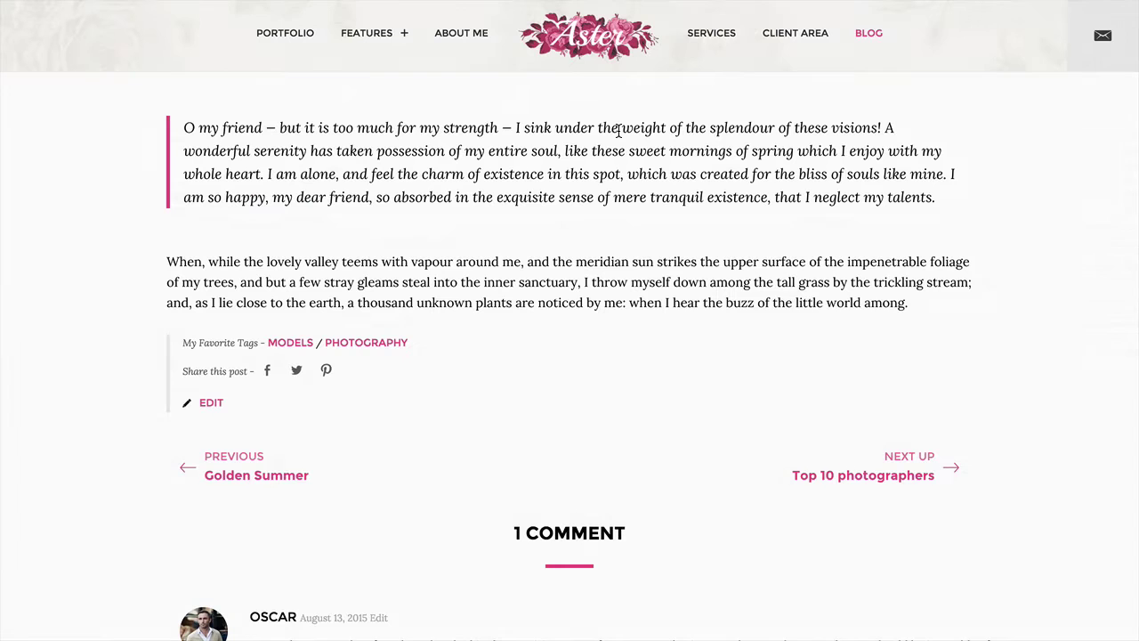
pyautogui.scroll(-3, 553, 424)
pyautogui.moveTo(504, 394); pyautogui.dragTo(678, 404)
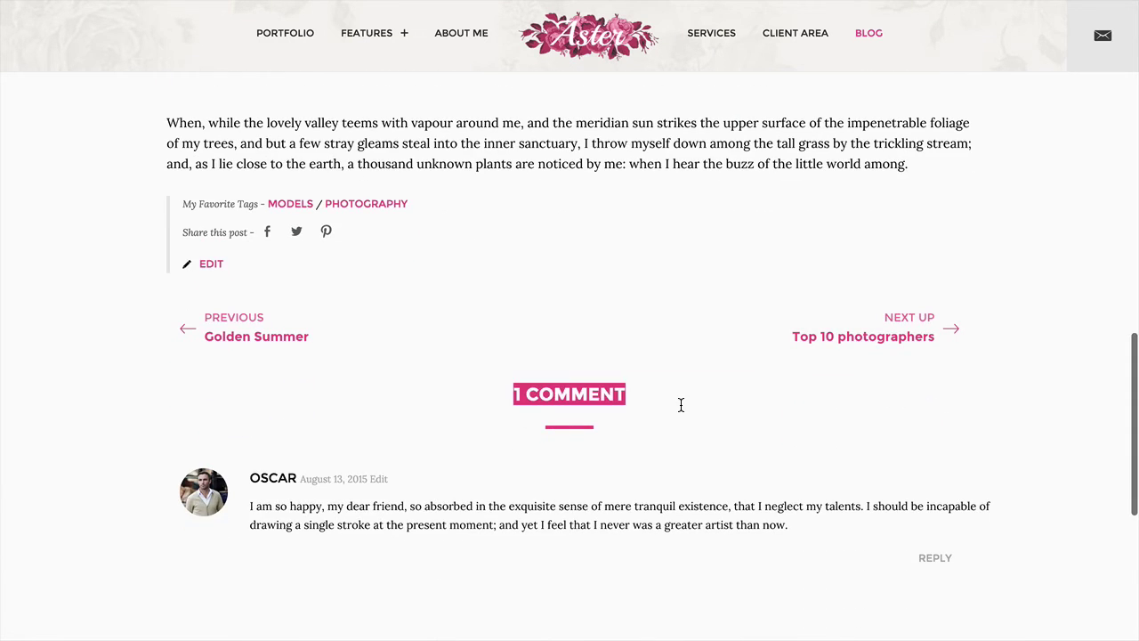
pyautogui.click(678, 404)
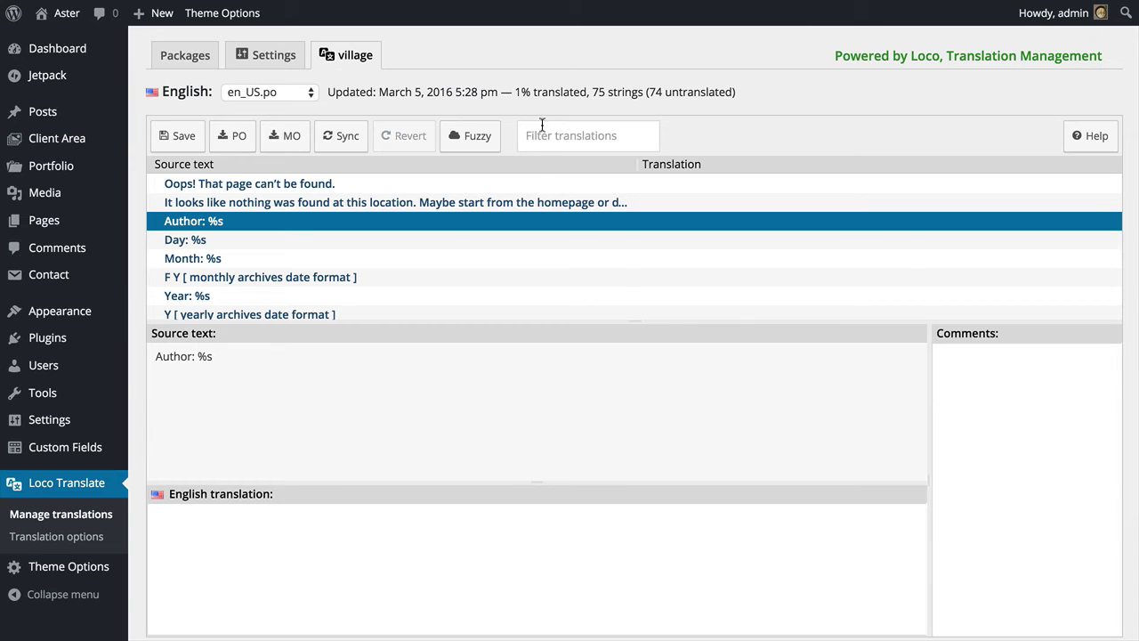
pyautogui.click(542, 129)
pyautogui.write('comment')
pyautogui.click(190, 187)
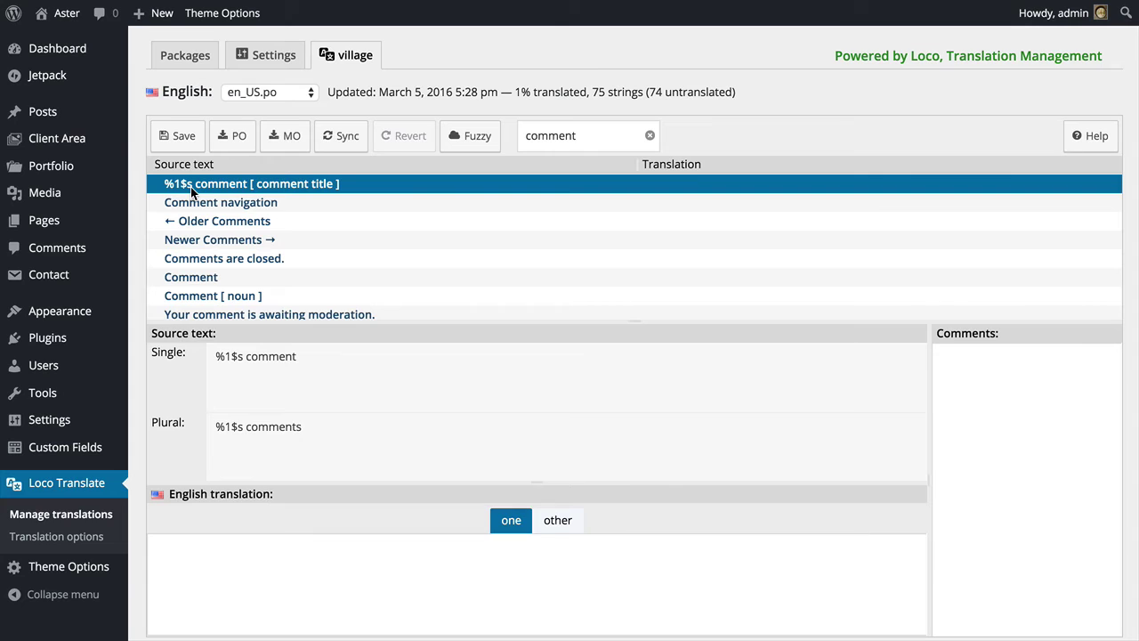
# Translate it as 'There is %1$s comment' and save the file
pyautogui.scroll(-1, 548, 429)
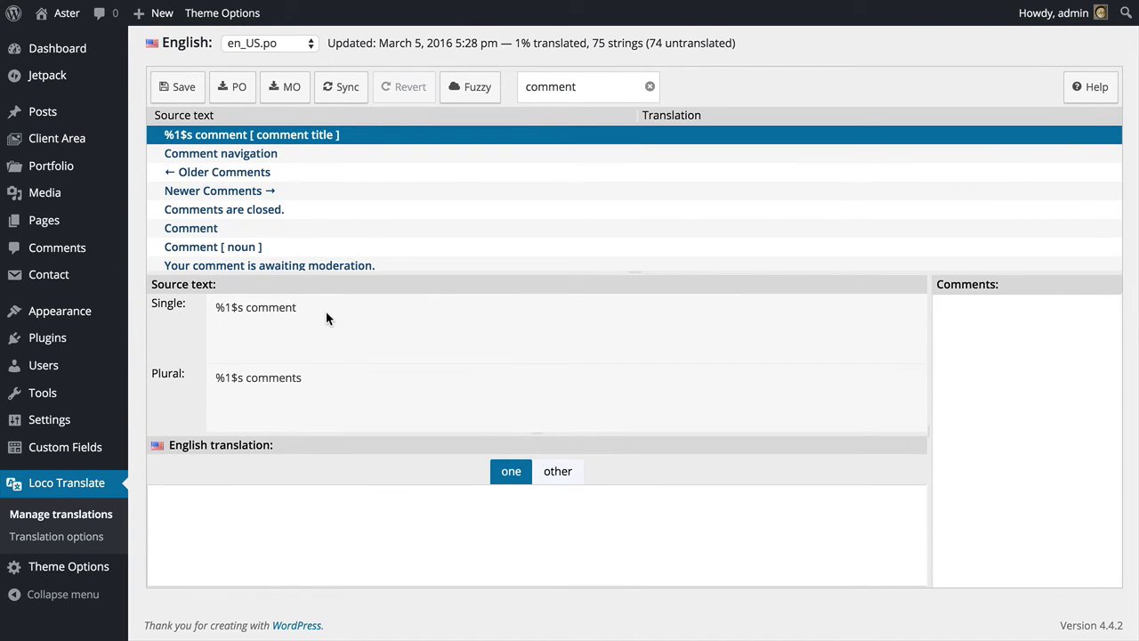
pyautogui.moveTo(325, 311); pyautogui.dragTo(206, 306)
pyautogui.hotkey('ctrl', 'c')
pyautogui.click(258, 515)
pyautogui.hotkey('ctrl', 'v')
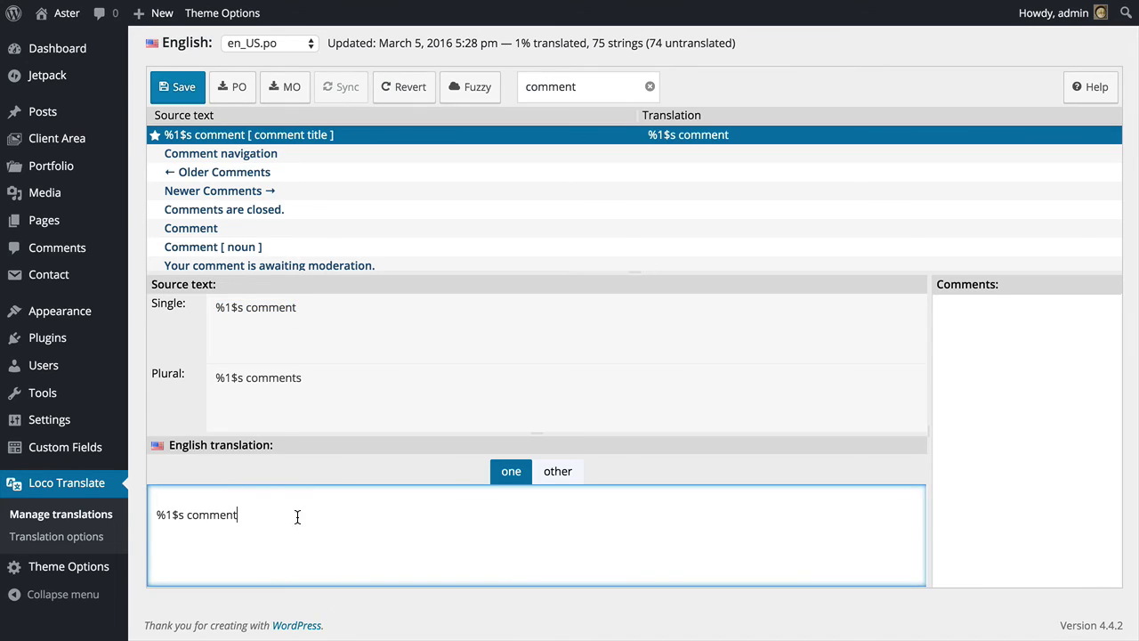
pyautogui.press('Up')
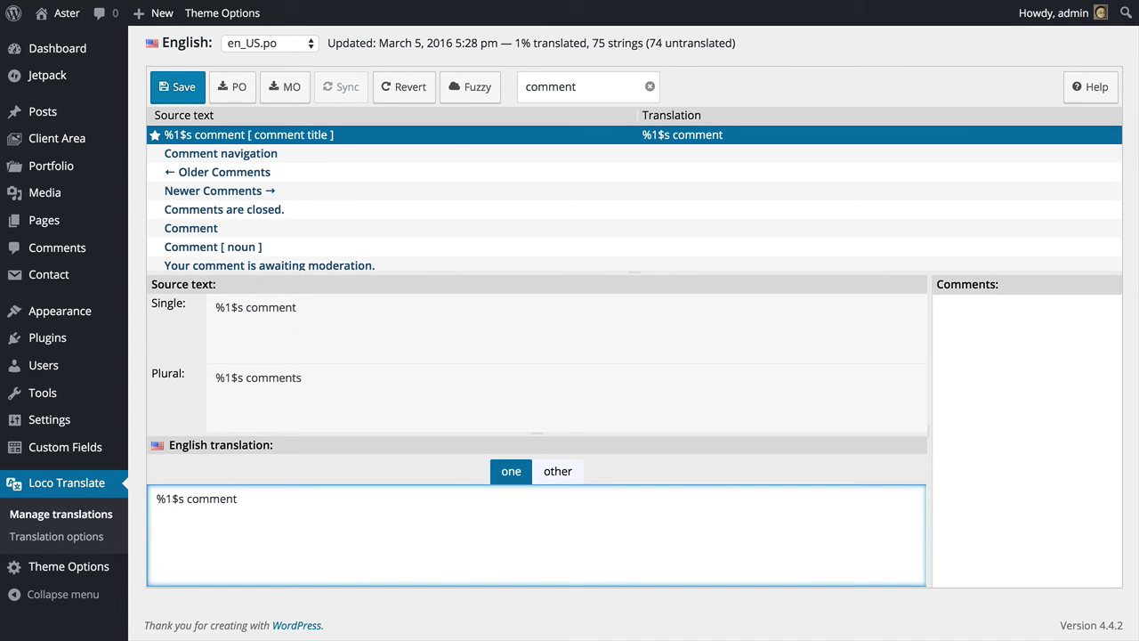
pyautogui.doubleClick(207, 501)
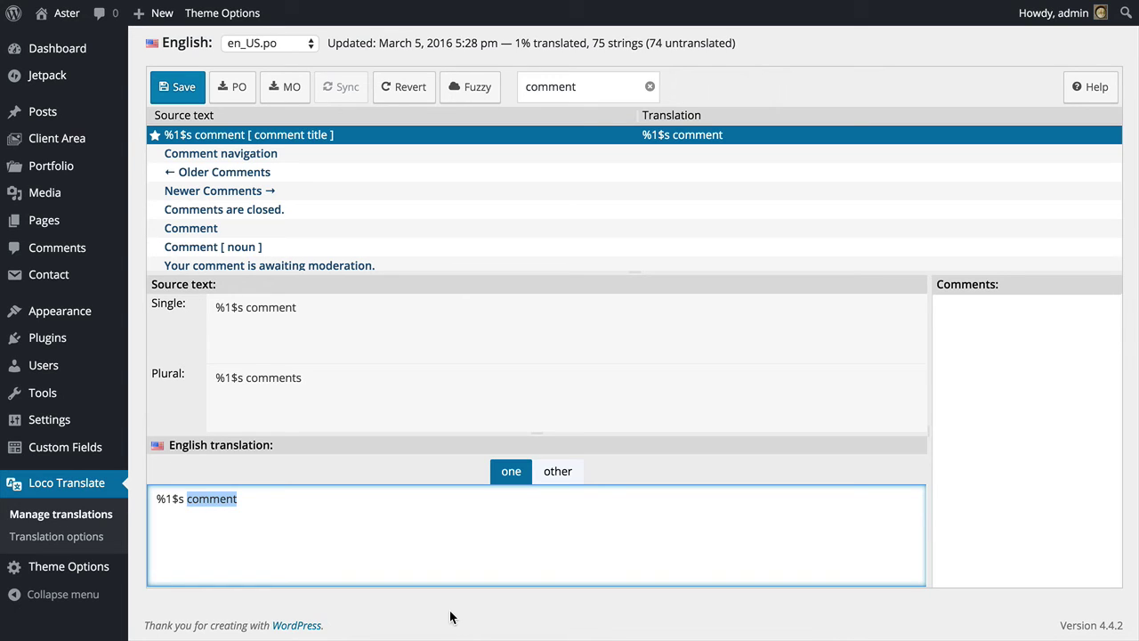
pyautogui.press('Up')
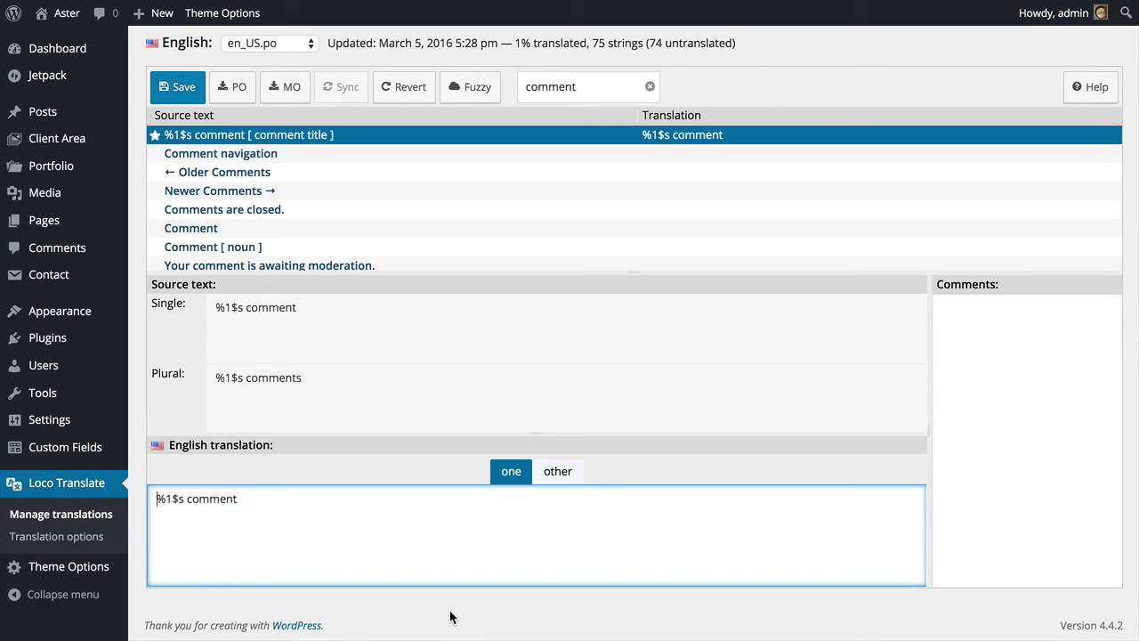
pyautogui.write('There is')
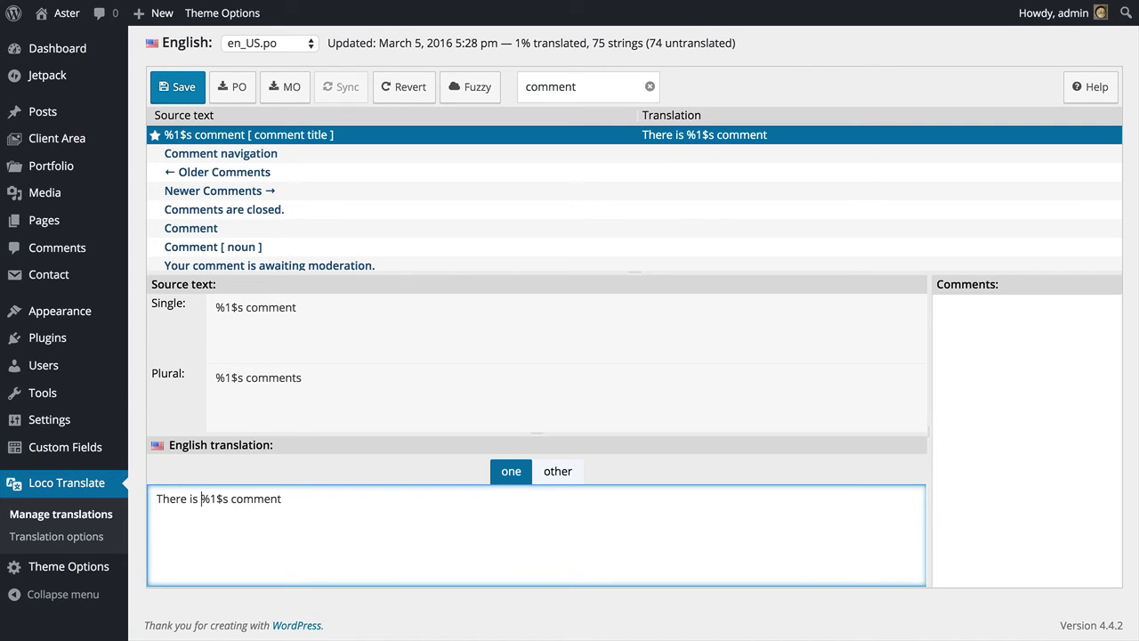
pyautogui.click(185, 88)
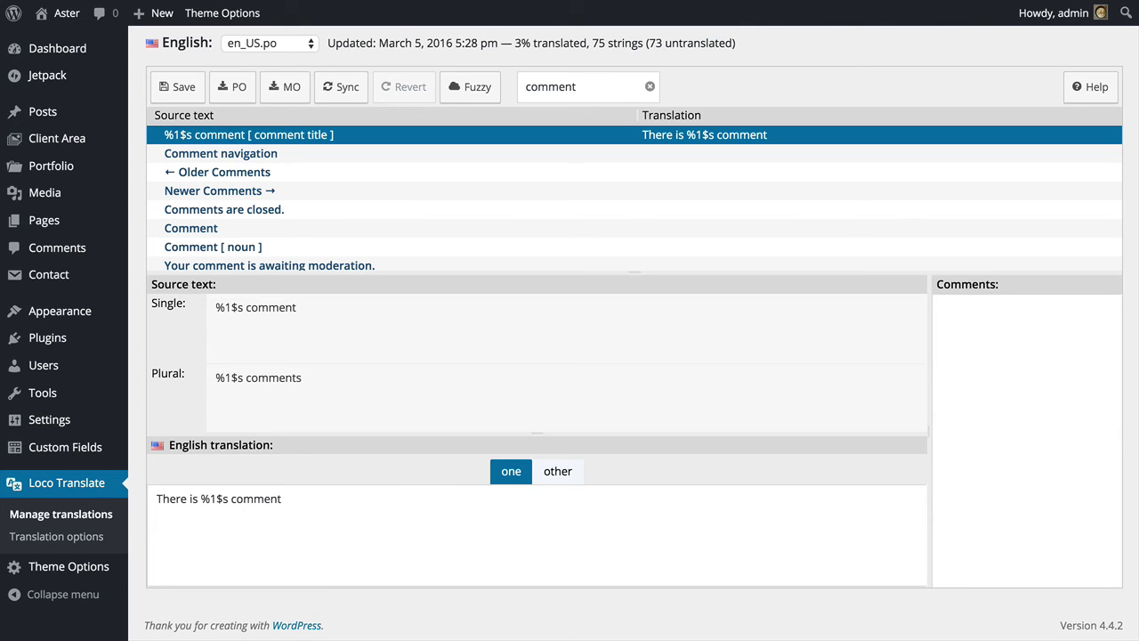
pyautogui.click(649, 87)
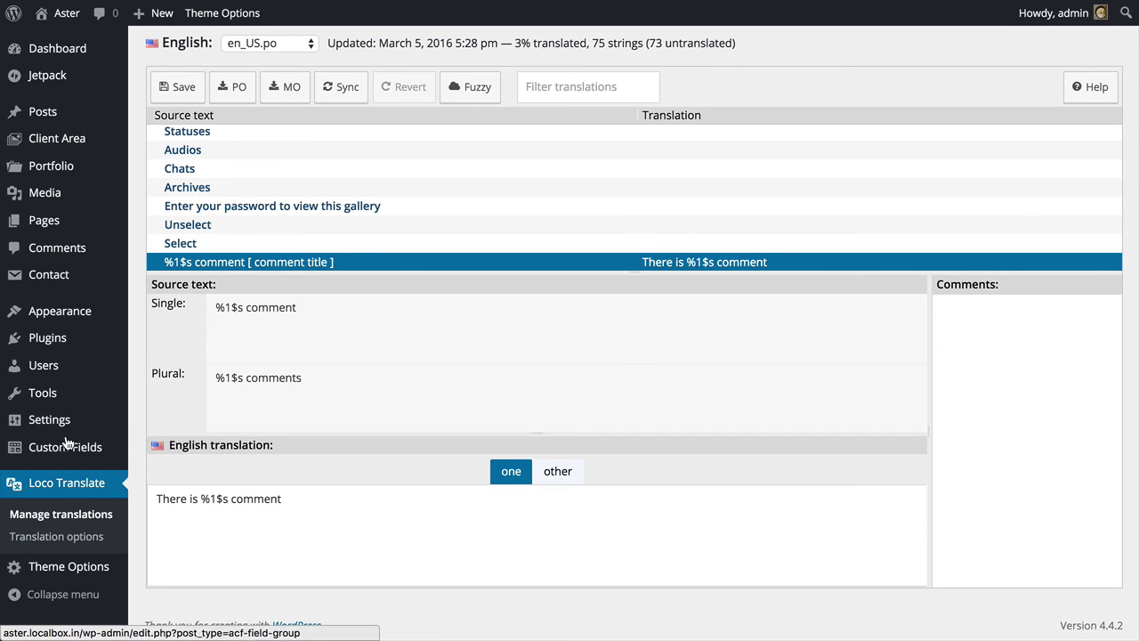
# In Settings > General, check the Site Language list and keep English (United States)
pyautogui.moveTo(61, 426)
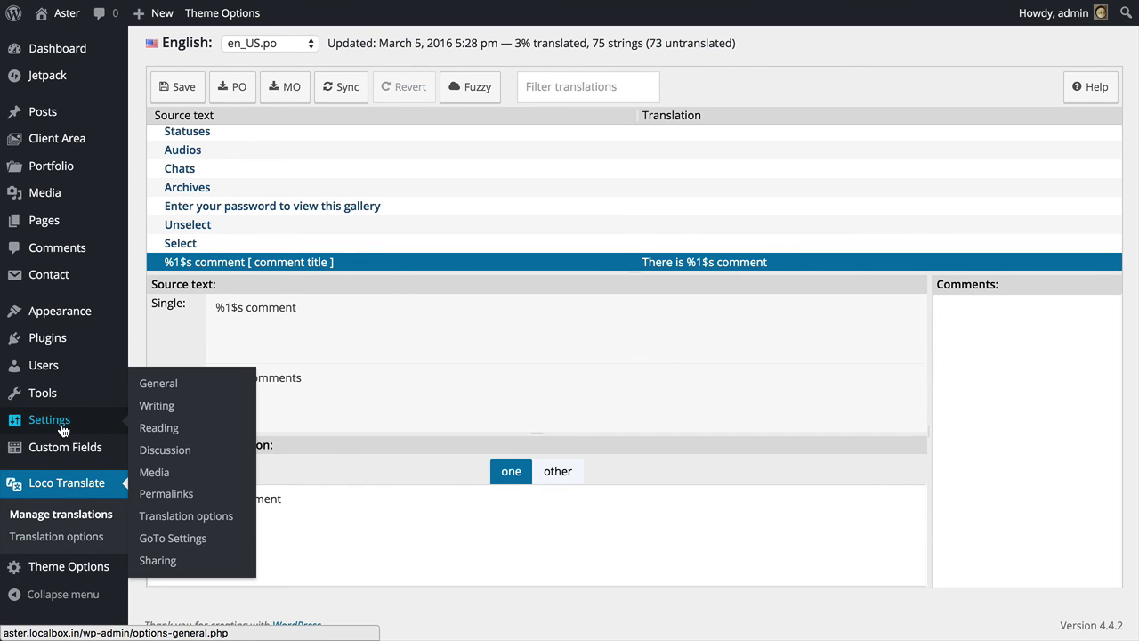
pyautogui.click(199, 390)
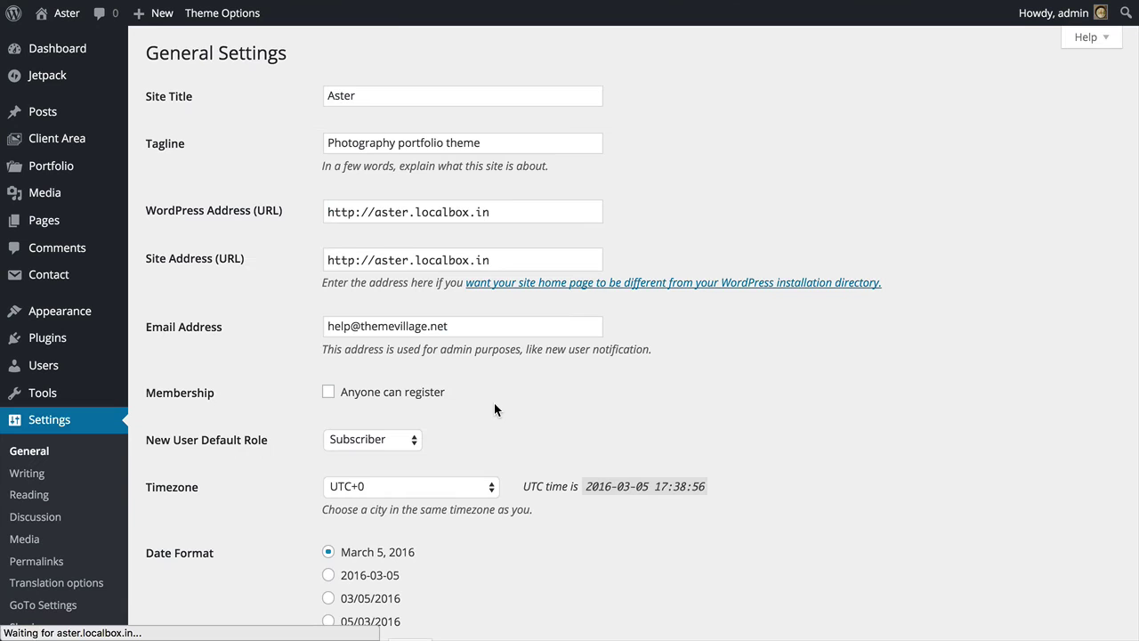
pyautogui.scroll(-5, 523, 391)
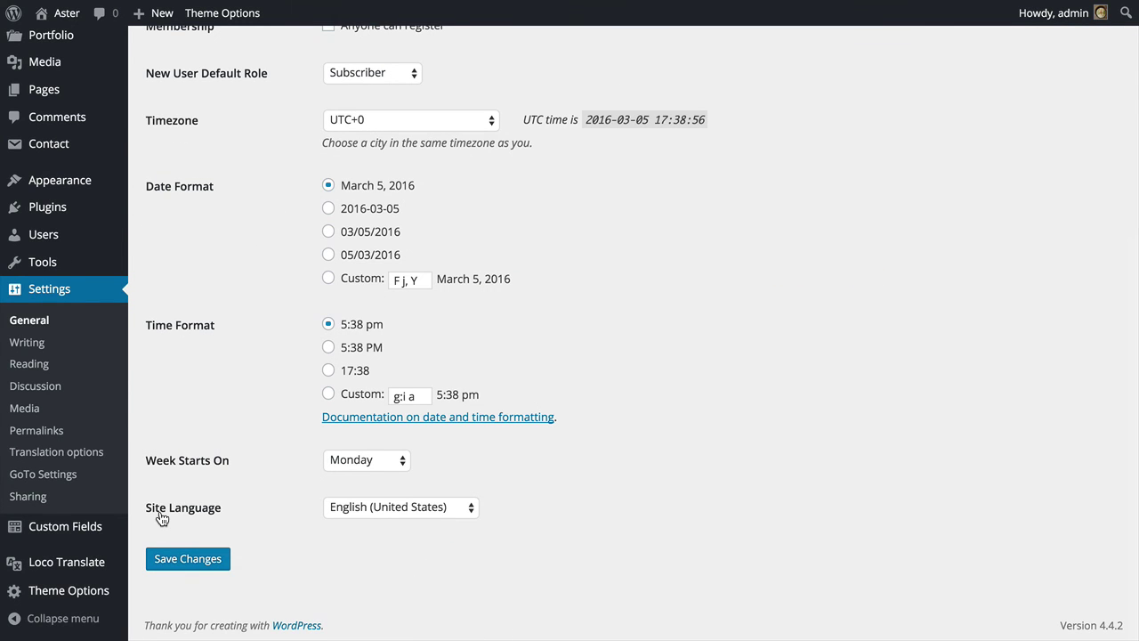
pyautogui.click(432, 511)
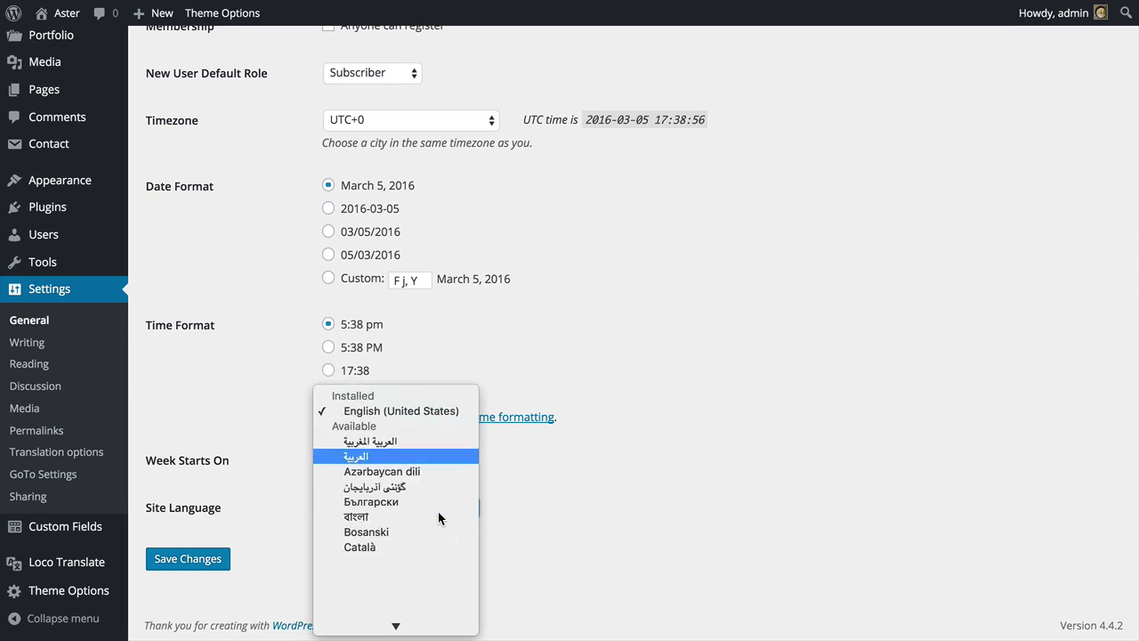
pyautogui.scroll(-5, 438, 511)
pyautogui.scroll(-8, 436, 442)
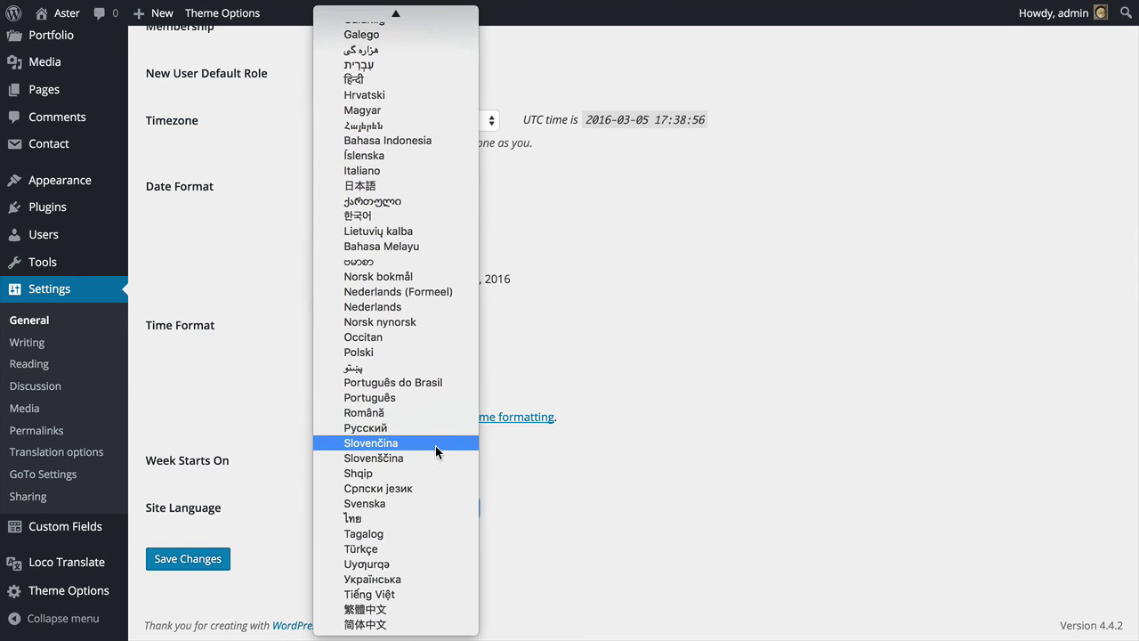
pyautogui.scroll(10, 440, 436)
pyautogui.scroll(-1, 446, 430)
pyautogui.scroll(-10, 445, 431)
pyautogui.scroll(12, 438, 488)
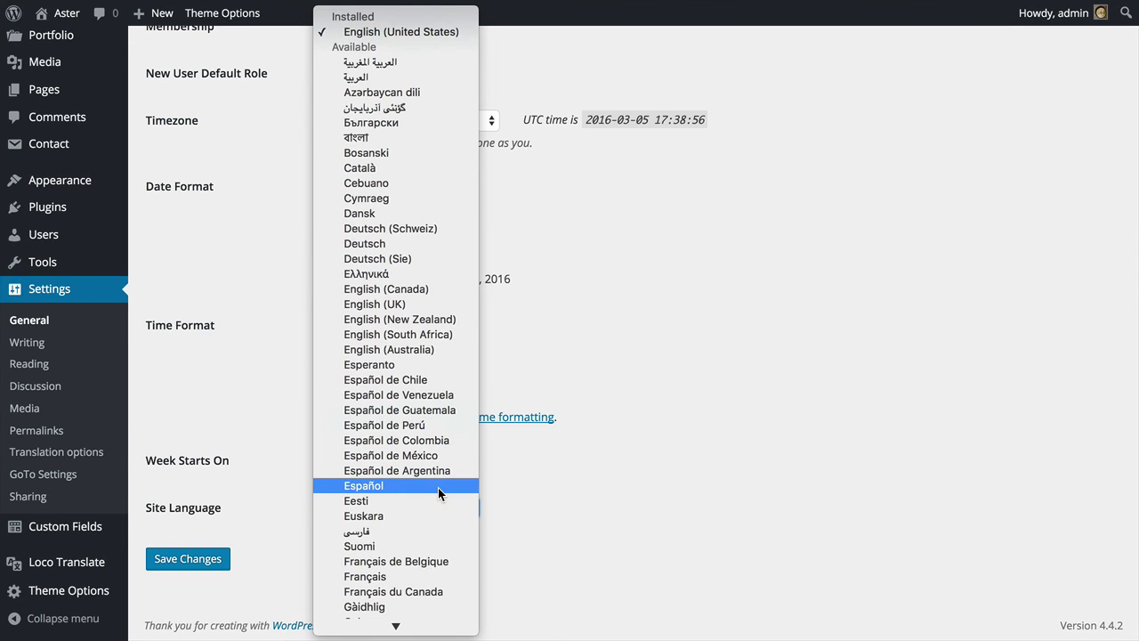
pyautogui.scroll(-1, 437, 486)
pyautogui.scroll(1, 437, 486)
pyautogui.click(452, 36)
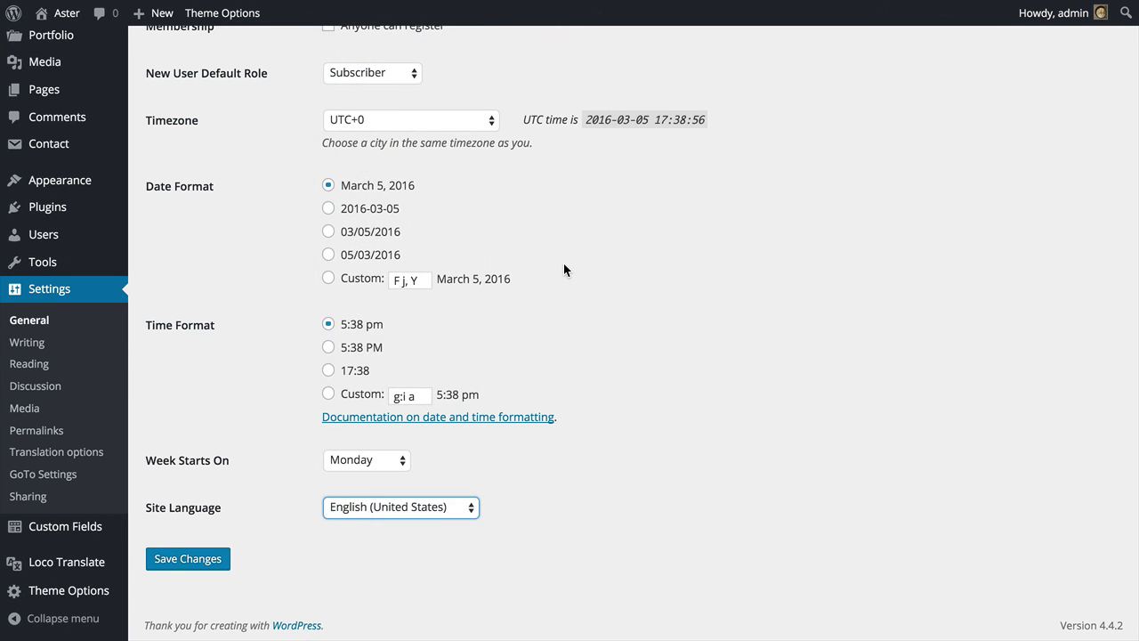